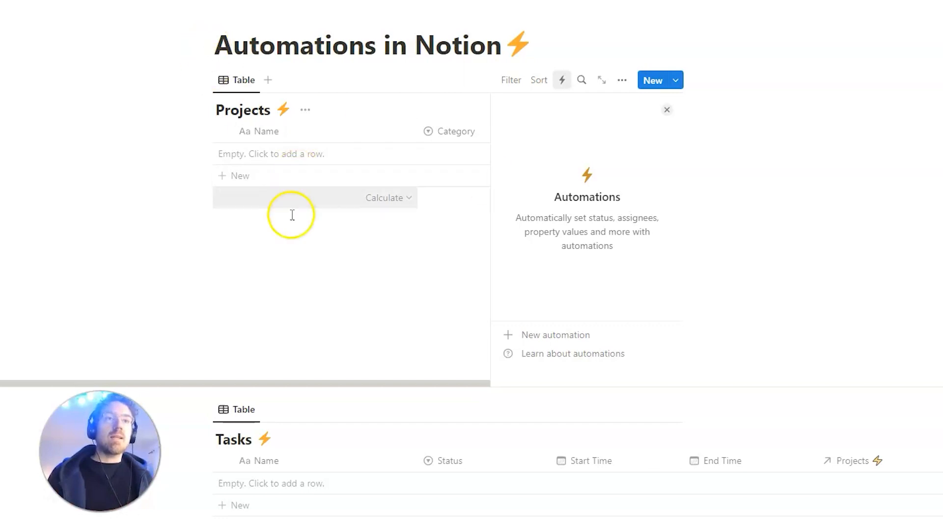
# Start a new automation for the Projects database and name it "Default tasks"
pyautogui.click(286, 257)
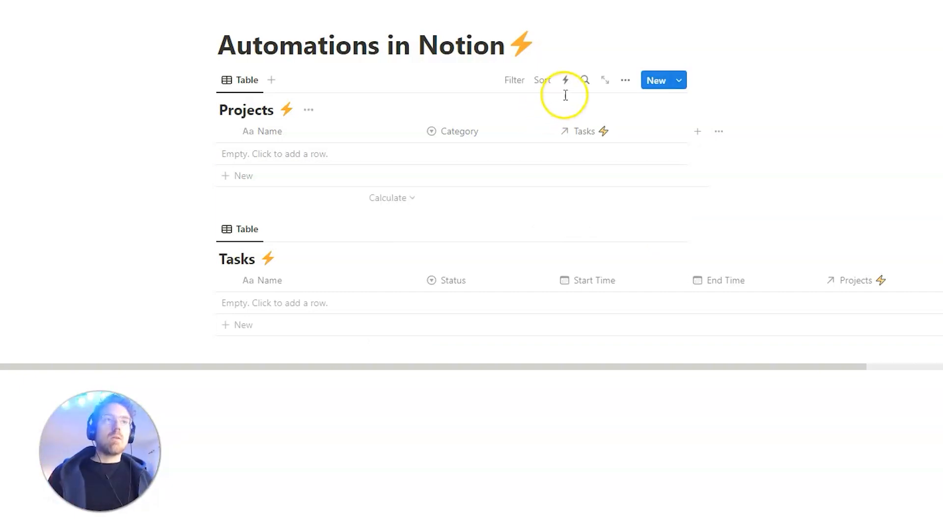
pyautogui.click(567, 83)
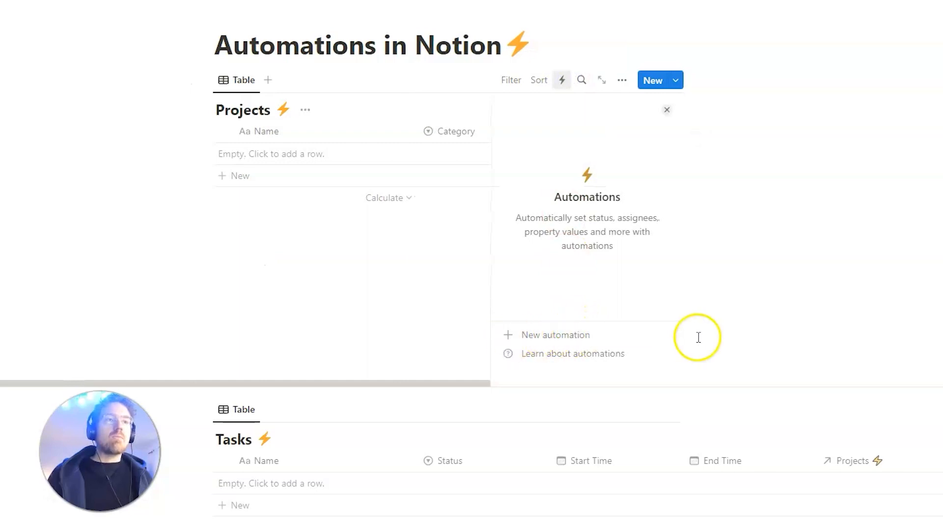
pyautogui.click(600, 338)
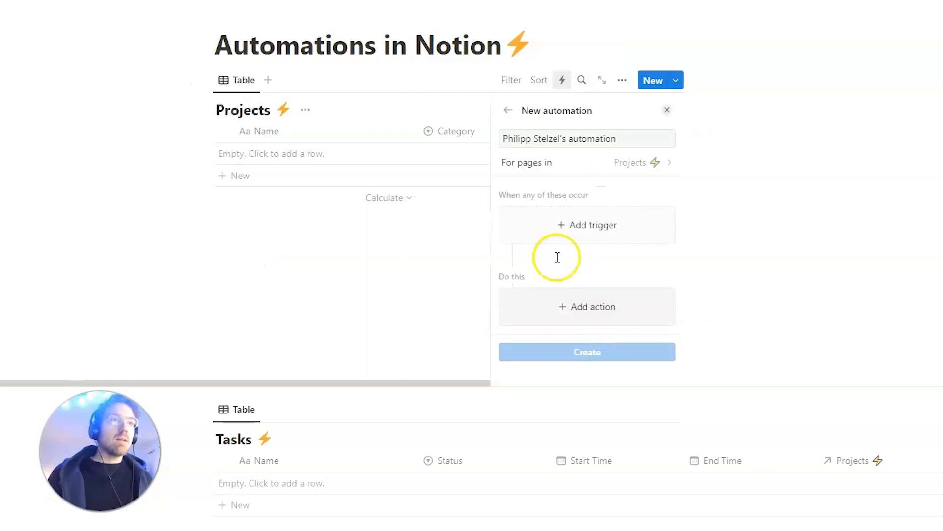
pyautogui.tripleClick(574, 135)
pyautogui.press('BackSpace')
pyautogui.write('Default tasks')
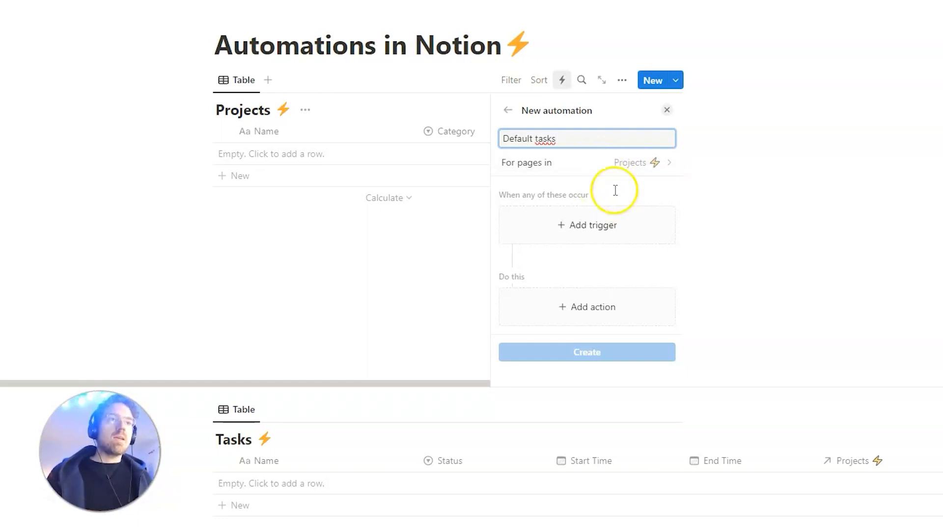
# Set the automation's trigger to Page added
pyautogui.click(576, 226)
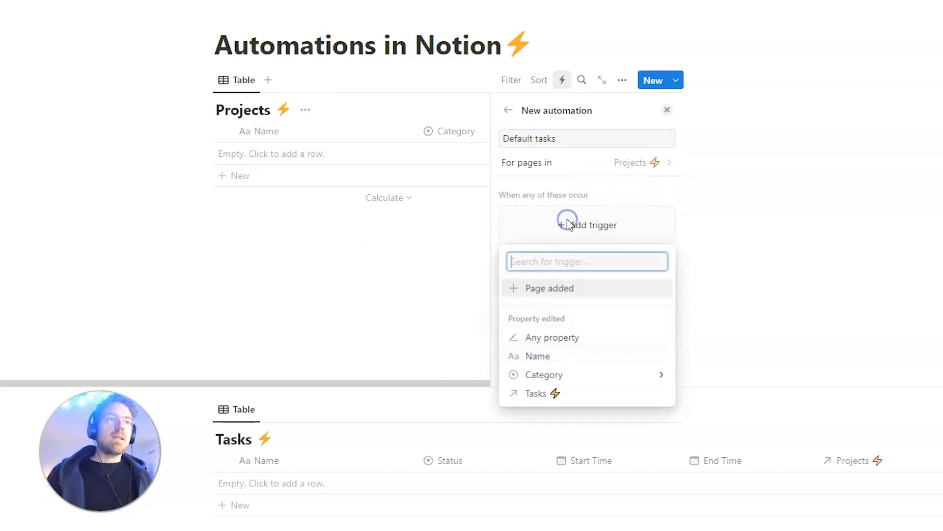
pyautogui.click(544, 296)
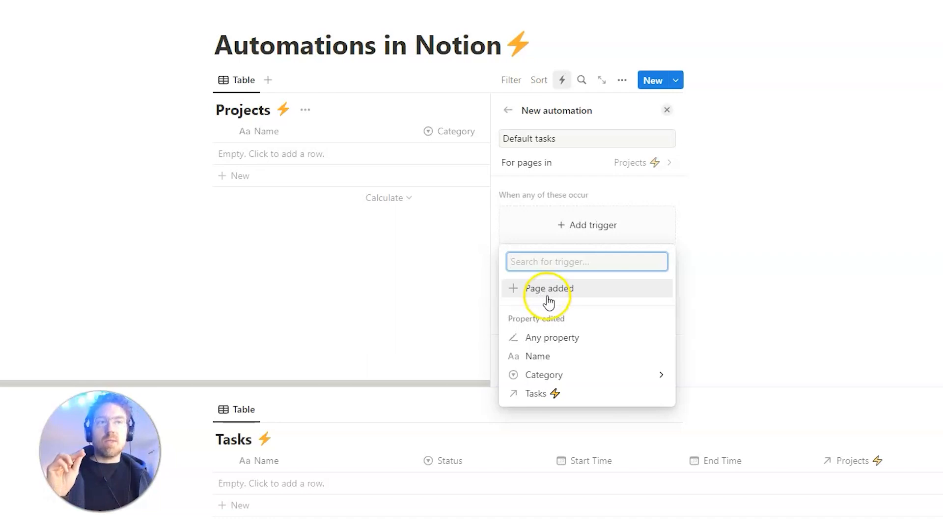
pyautogui.click(537, 295)
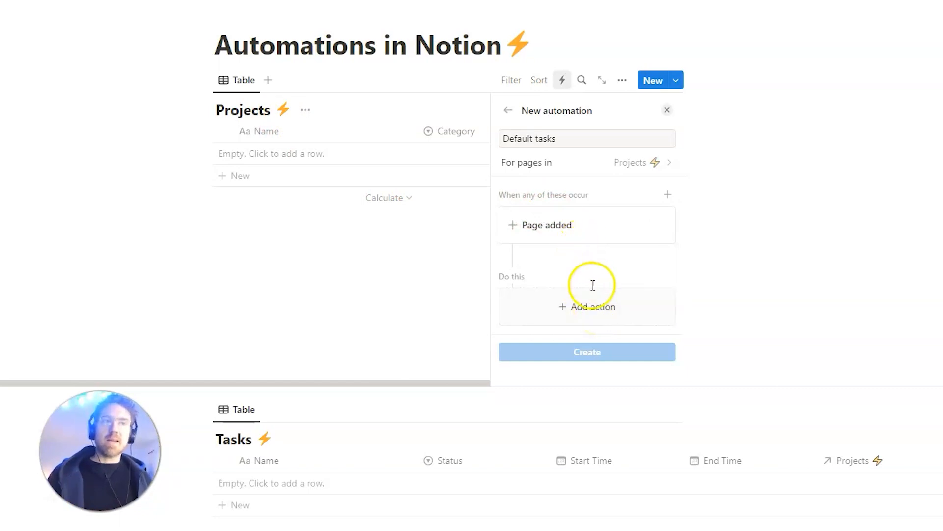
# Add an action that creates a page in the Tasks database with the name "Researching Content"
pyautogui.click(598, 320)
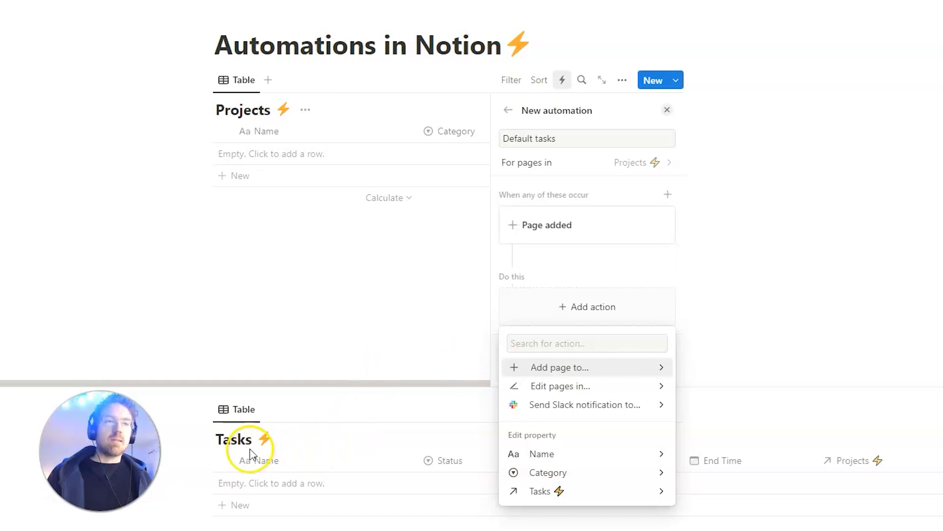
pyautogui.click(555, 372)
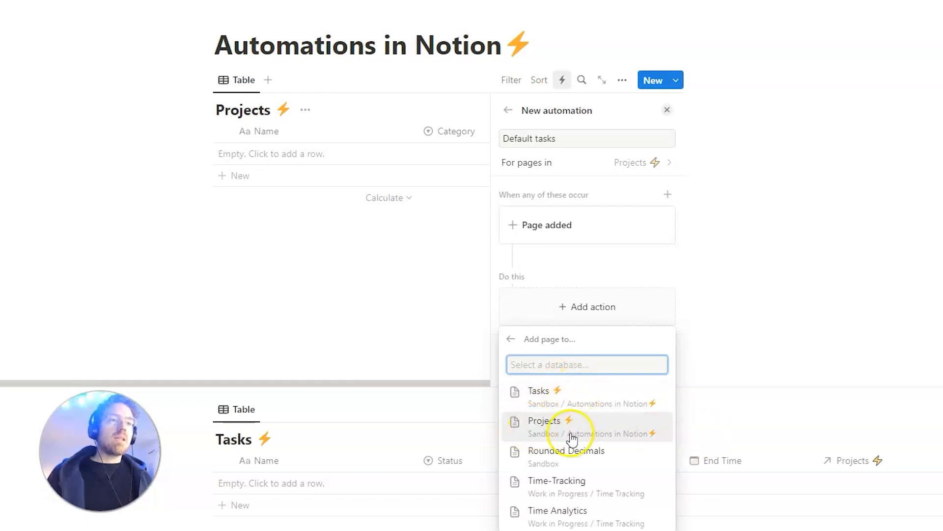
pyautogui.click(548, 407)
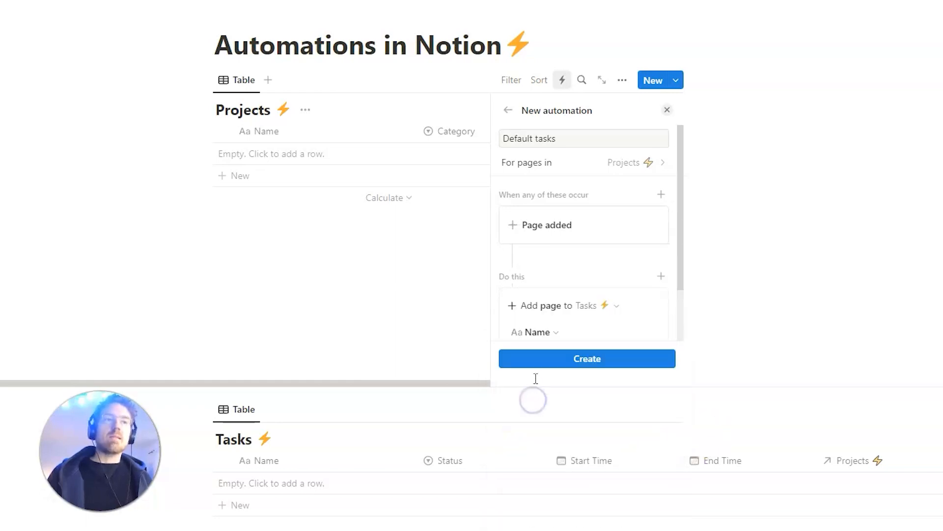
pyautogui.scroll(-2, 543, 308)
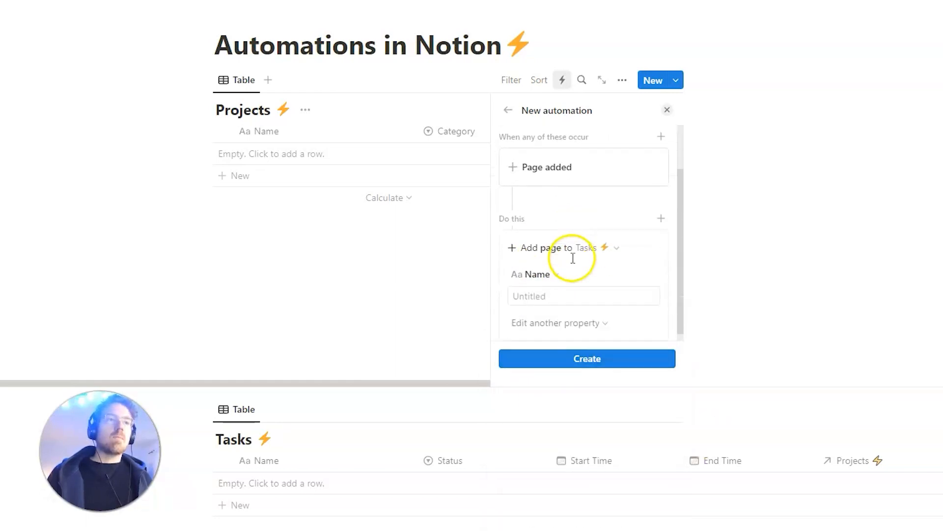
pyautogui.click(534, 288)
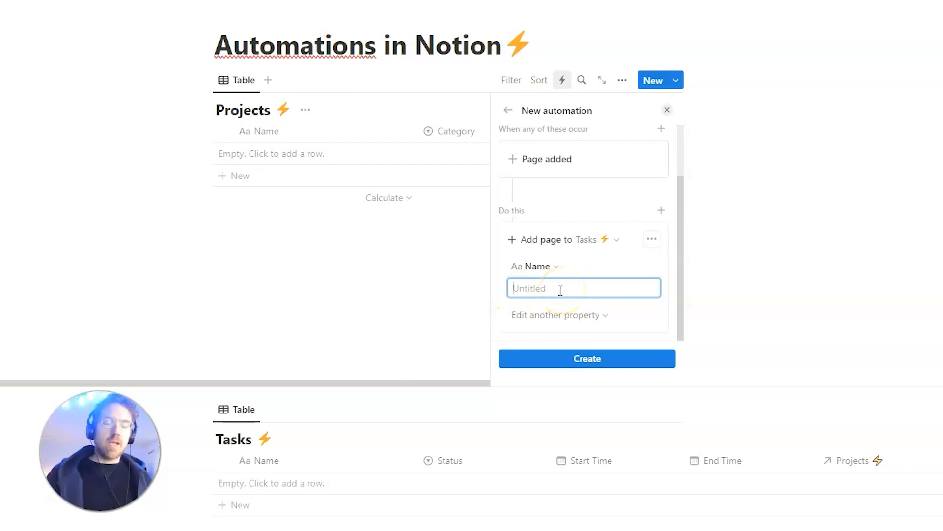
pyautogui.write('Resea')
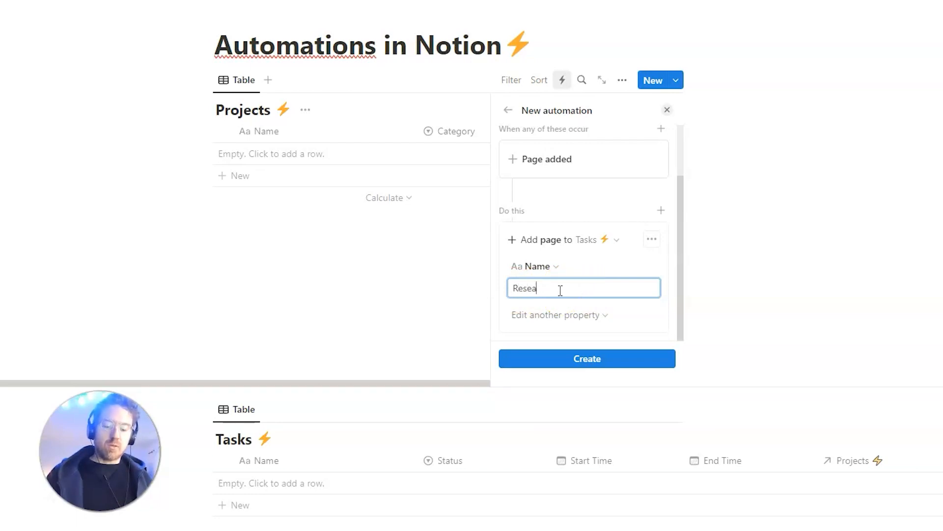
pyautogui.write('rching Content')
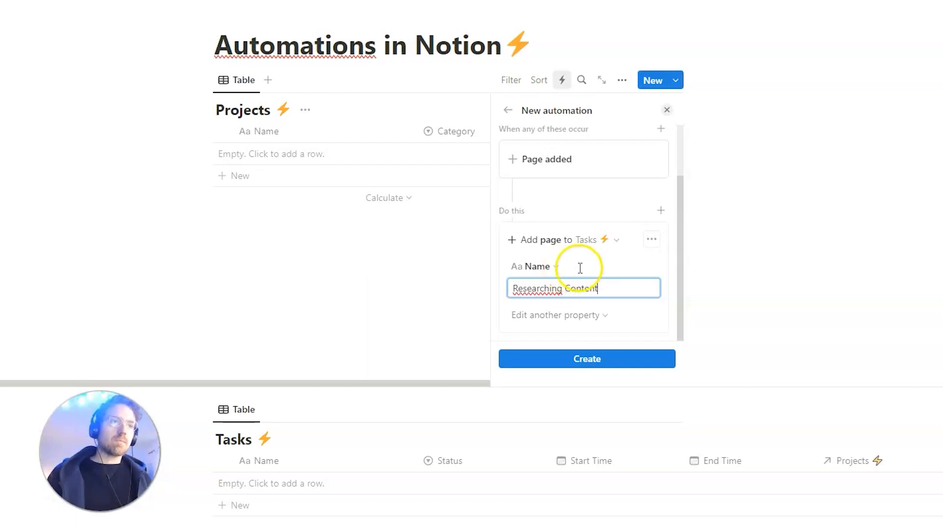
pyautogui.click(653, 307)
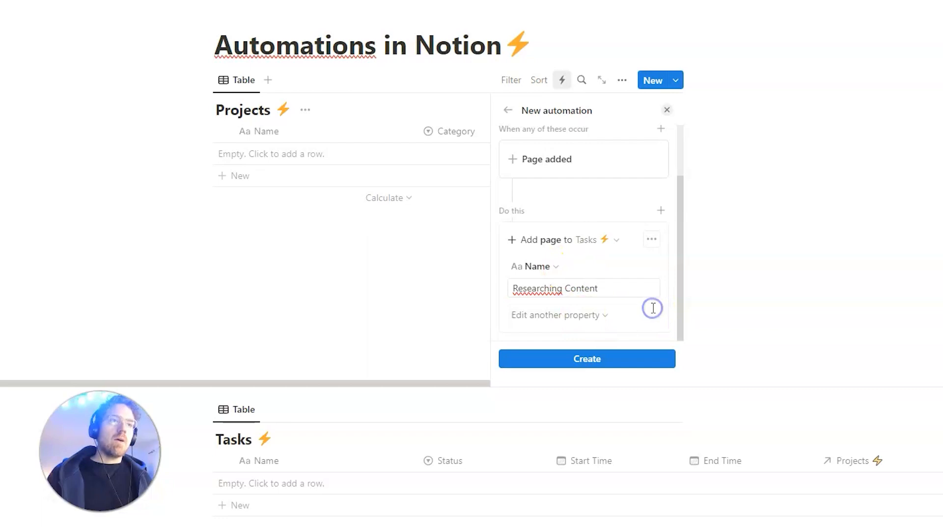
# Include the Projects property in the Researching Content action and set it to This page
pyautogui.click(591, 316)
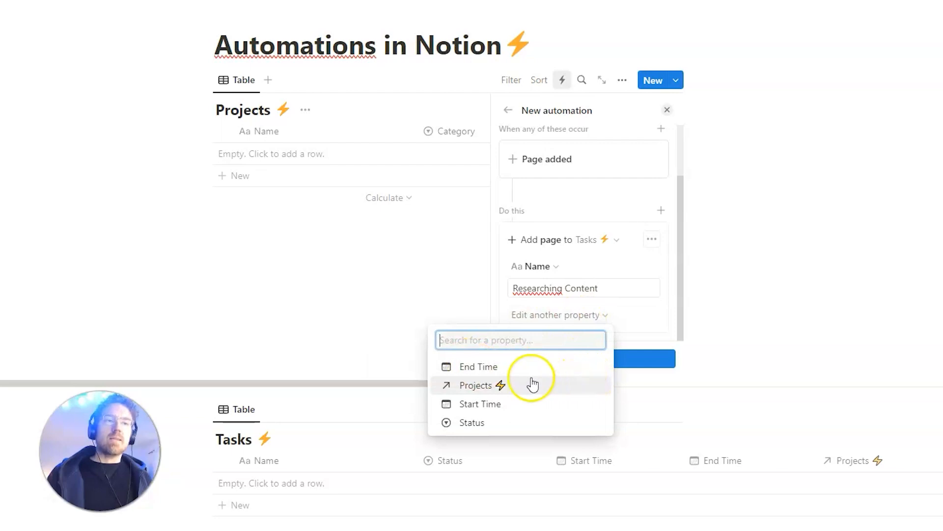
pyautogui.click(482, 393)
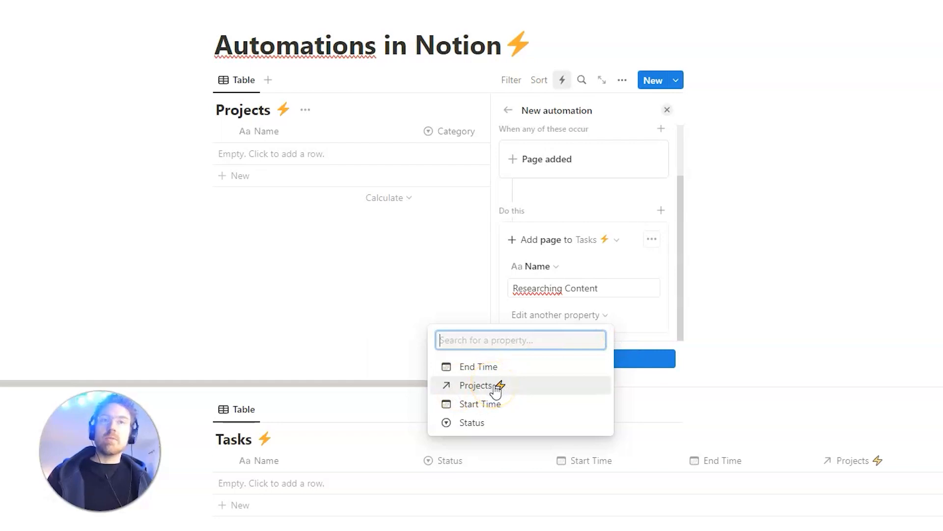
pyautogui.click(479, 391)
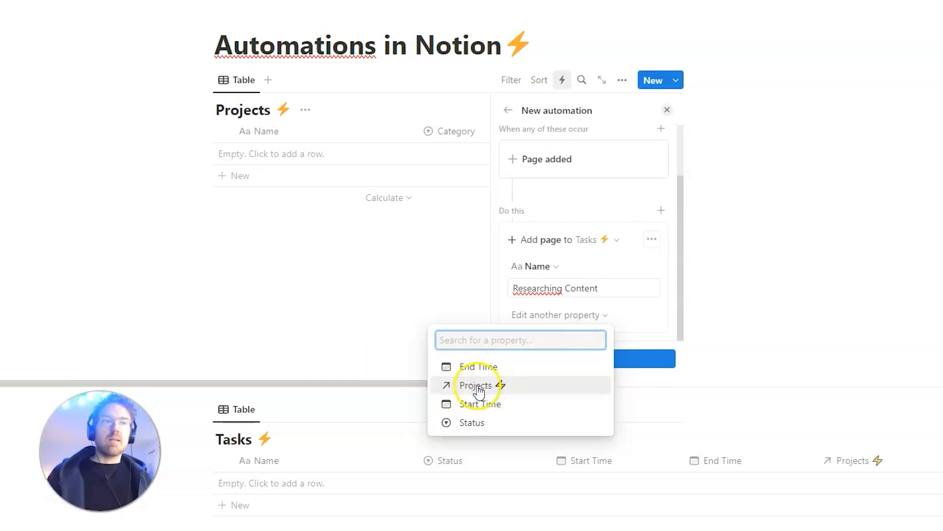
pyautogui.click(478, 387)
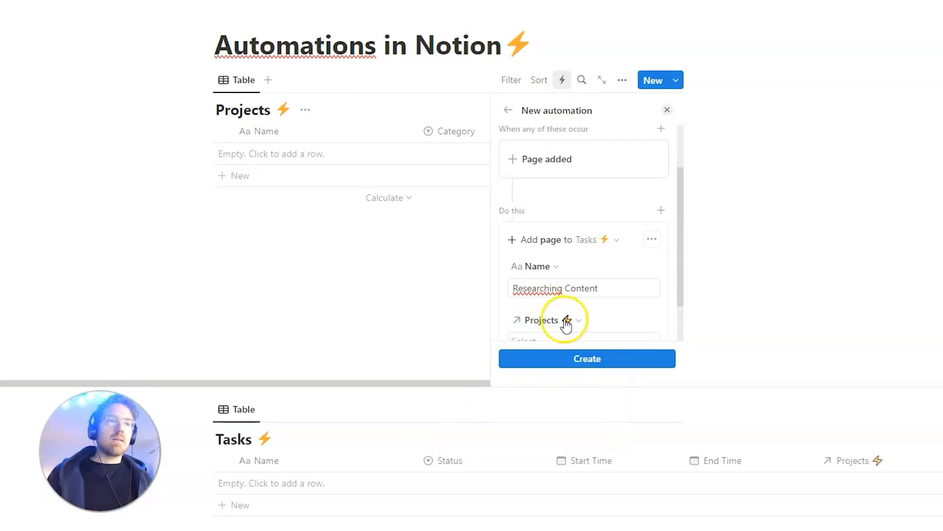
pyautogui.click(598, 288)
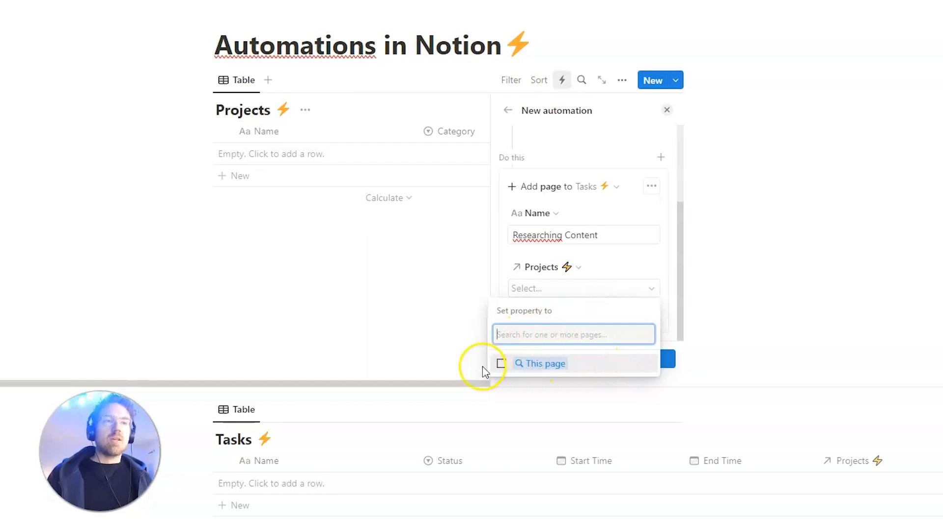
pyautogui.click(500, 365)
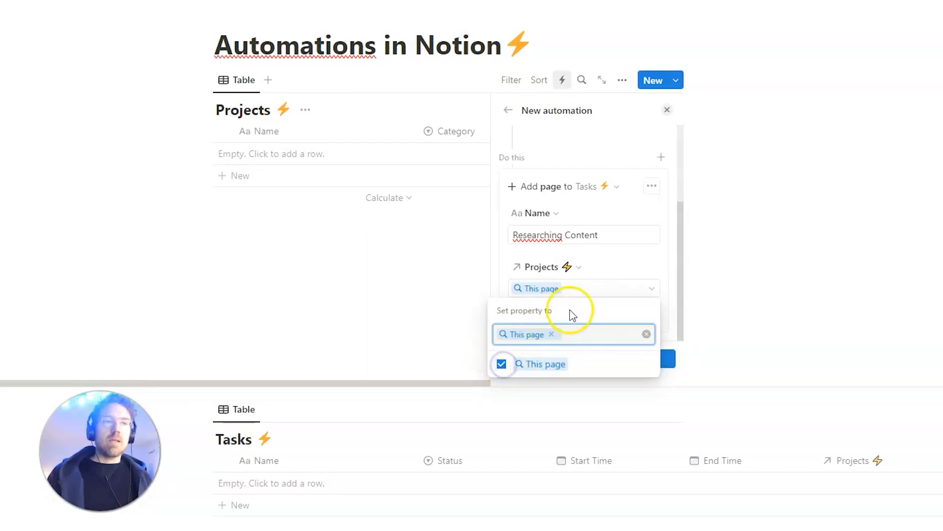
pyautogui.click(622, 270)
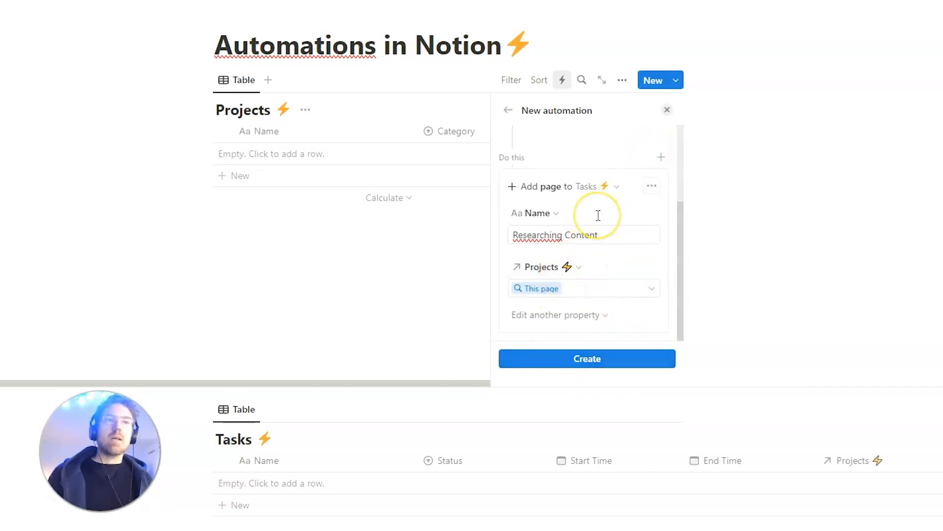
# Add a second action that creates a page in Tasks with the name "Writing Script"
pyautogui.click(662, 157)
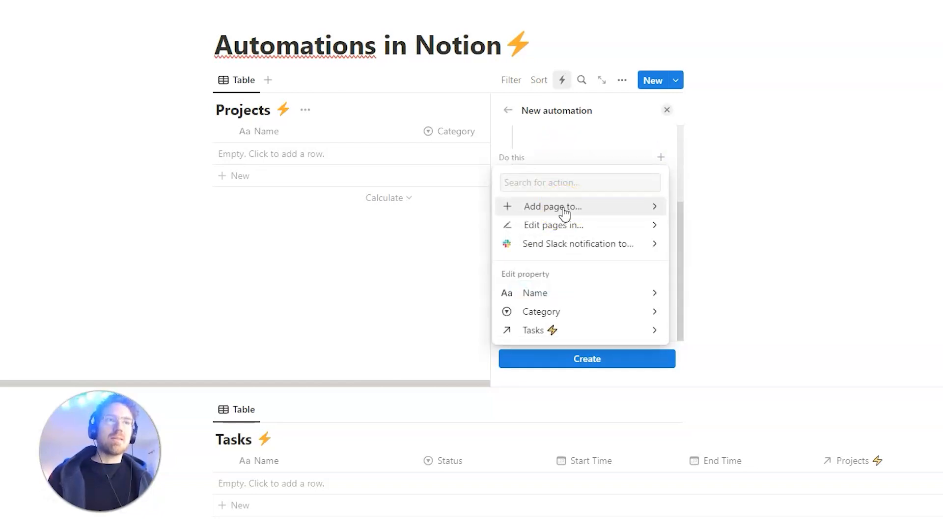
pyautogui.click(564, 207)
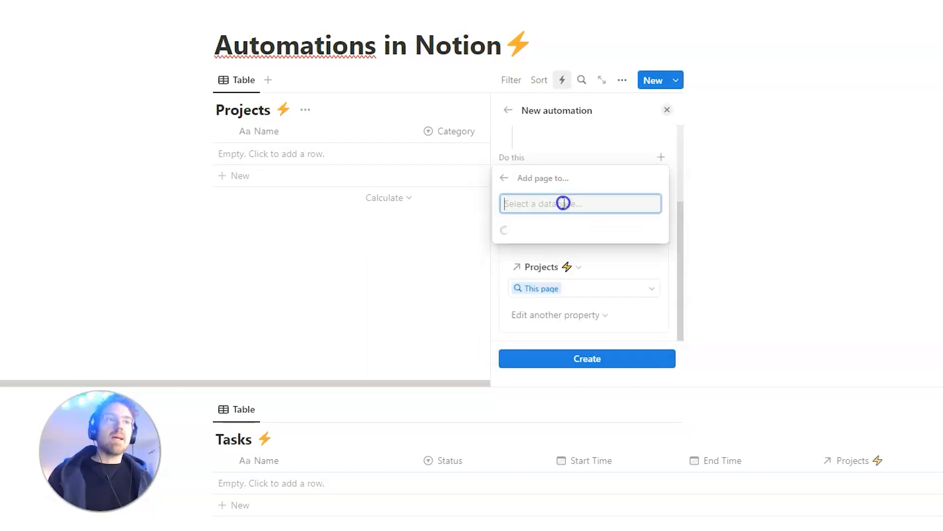
pyautogui.click(563, 231)
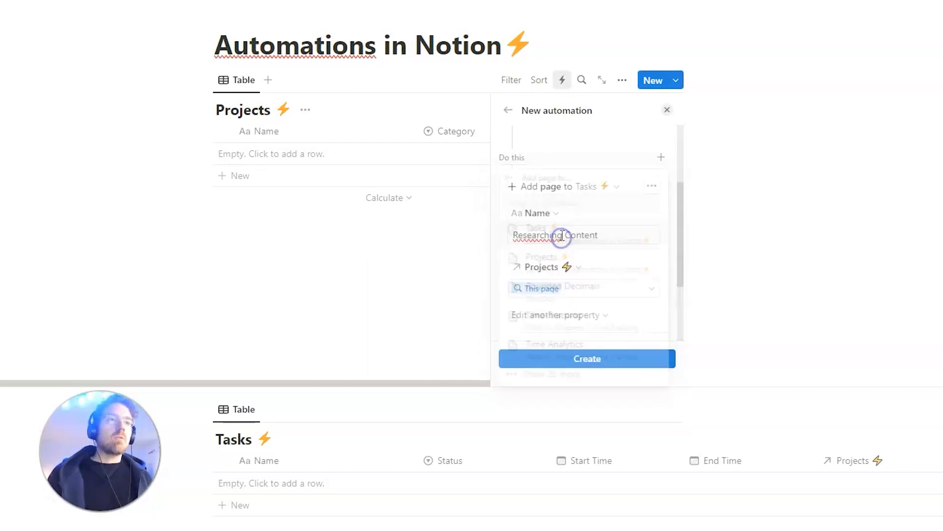
pyautogui.scroll(-3, 629, 251)
pyautogui.click(548, 290)
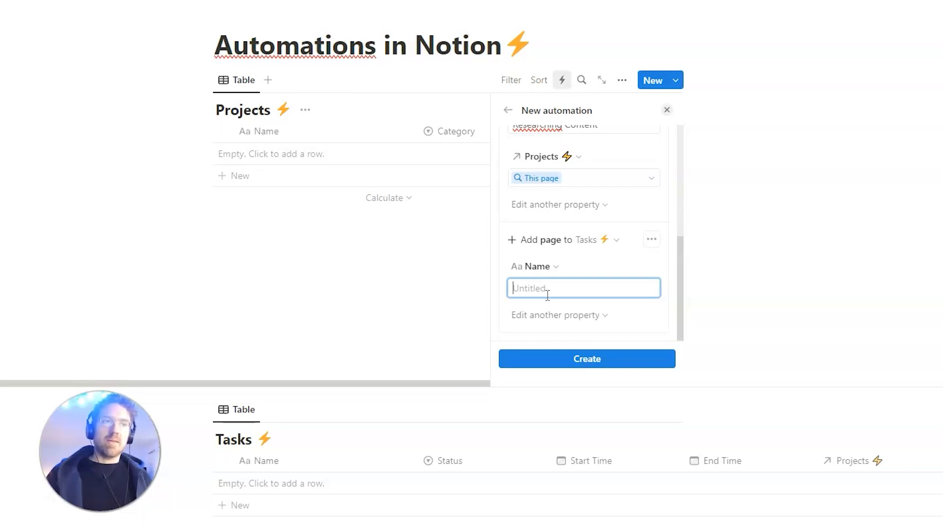
pyautogui.write('Writing Script')
# Include the Projects property in the Writing Script action and set it to This page
pyautogui.click(581, 314)
pyautogui.click(492, 385)
pyautogui.scroll(-1, 604, 270)
pyautogui.click(574, 290)
pyautogui.click(543, 364)
pyautogui.click(614, 264)
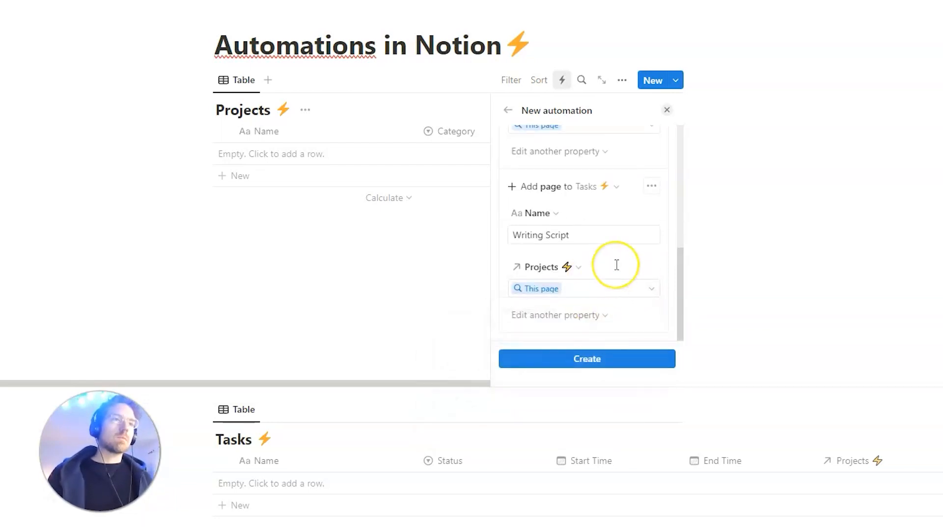
# Add a third action that creates a page in Tasks with the name "Shooting Video"
pyautogui.scroll(4, 617, 266)
pyautogui.click(665, 196)
pyautogui.click(590, 240)
pyautogui.click(545, 268)
pyautogui.click(549, 289)
pyautogui.write('Shooting Video')
pyautogui.click(644, 262)
# Include the Projects property in the Shooting Video action and set it to This page
pyautogui.click(556, 314)
pyautogui.click(510, 386)
pyautogui.scroll(-1, 583, 291)
pyautogui.click(583, 290)
pyautogui.click(541, 362)
pyautogui.click(623, 256)
# Add a fourth action that creates a page in Tasks with the name "Editing Video"
pyautogui.scroll(6, 629, 236)
pyautogui.scroll(-1, 644, 211)
pyautogui.click(656, 210)
pyautogui.click(590, 254)
pyautogui.click(565, 288)
pyautogui.click(557, 287)
pyautogui.write('Editing ')
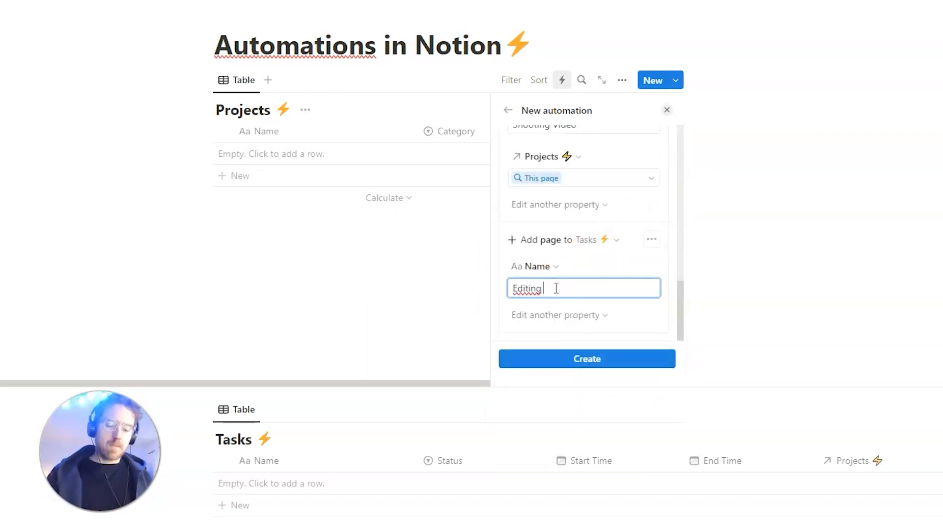
pyautogui.write('Video')
# Set the Projects property to This page in the Editing Video action, and create the Default tasks automation
pyautogui.click(589, 314)
pyautogui.click(533, 385)
pyautogui.scroll(-1, 555, 315)
pyautogui.click(565, 290)
pyautogui.click(545, 363)
pyautogui.click(619, 266)
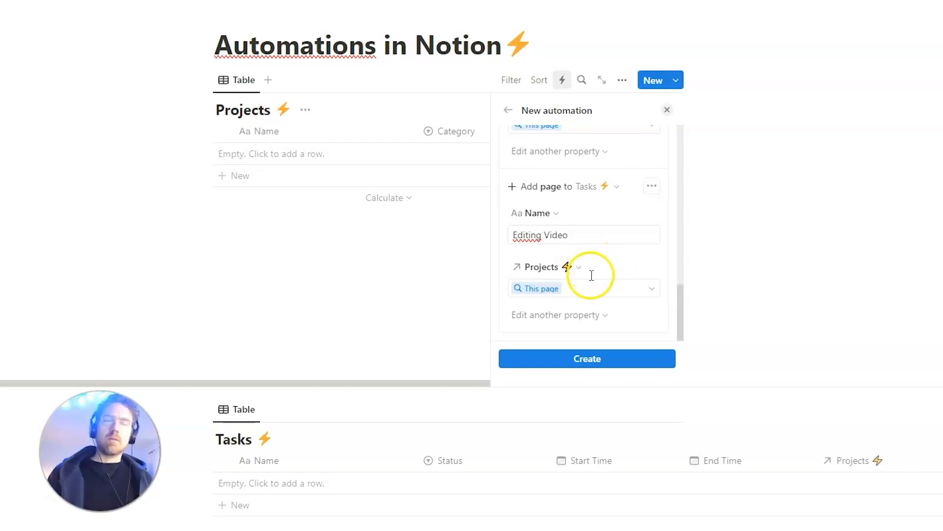
pyautogui.click(600, 362)
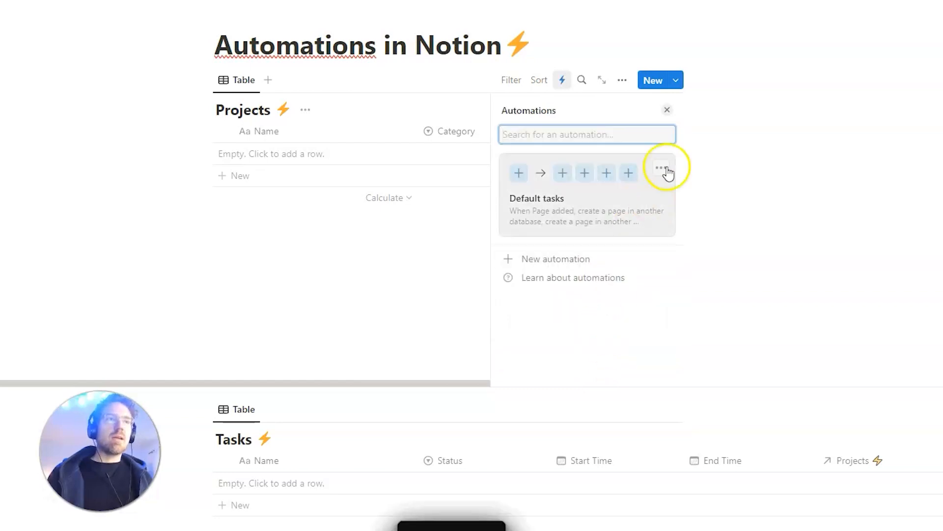
pyautogui.click(668, 111)
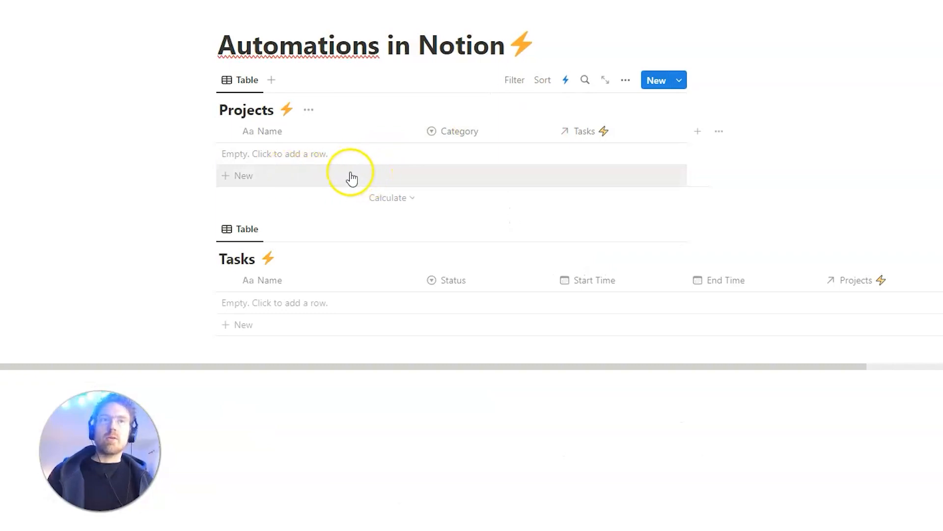
# Add a project named "Youtube Video" to the Projects database and check the Status options of the Editing Video task
pyautogui.click(253, 178)
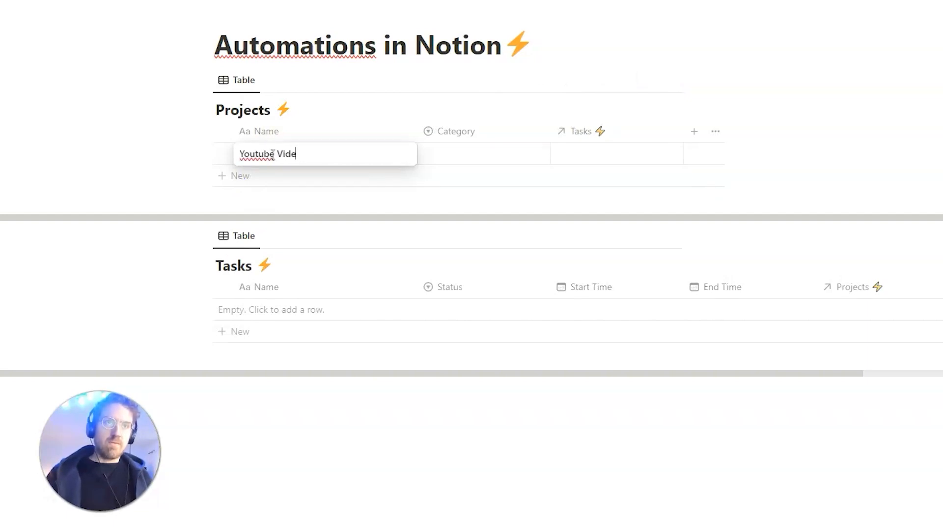
pyautogui.click(773, 160)
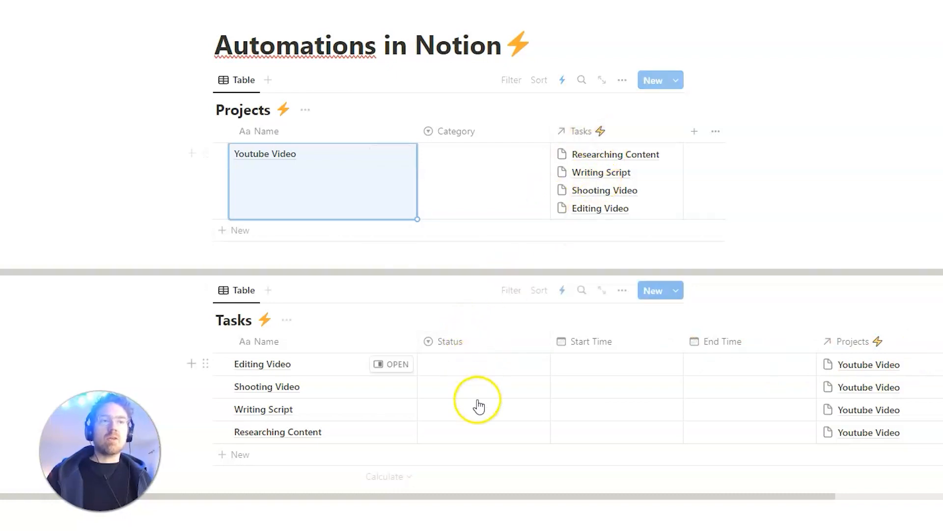
pyautogui.click(471, 367)
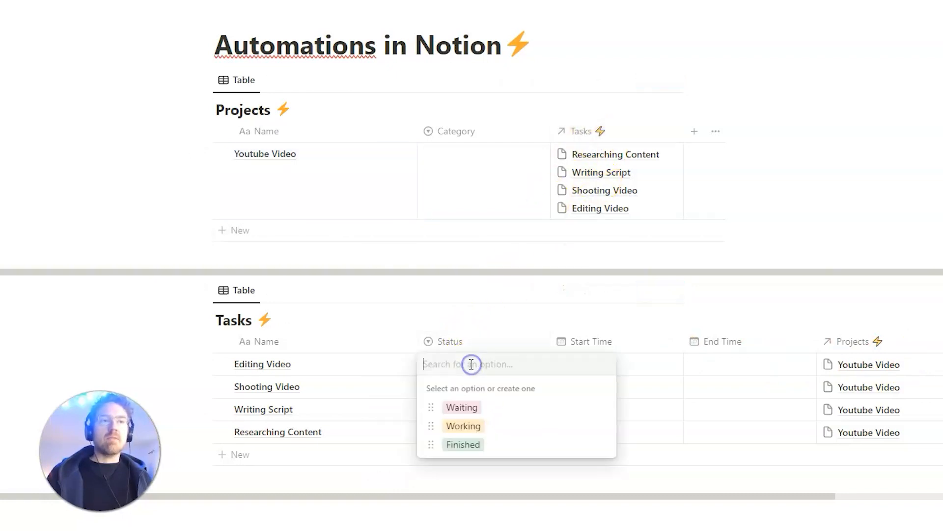
pyautogui.click(479, 314)
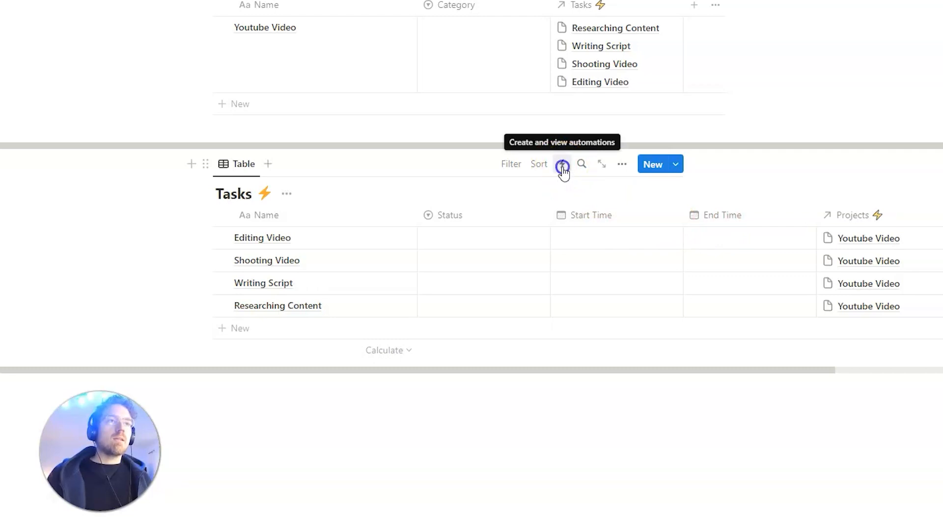
# Start a new automation for the Tasks database, triggered when Status is set to Working only
pyautogui.click(562, 167)
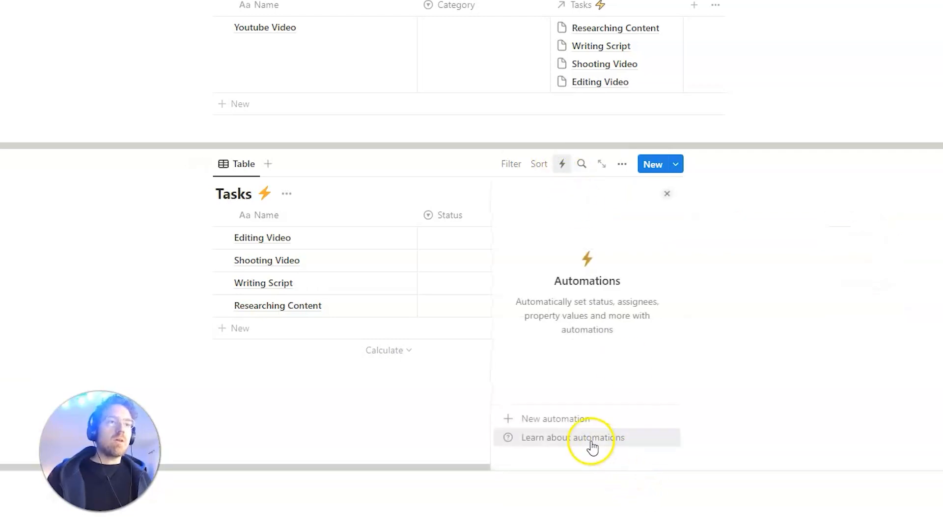
pyautogui.click(537, 419)
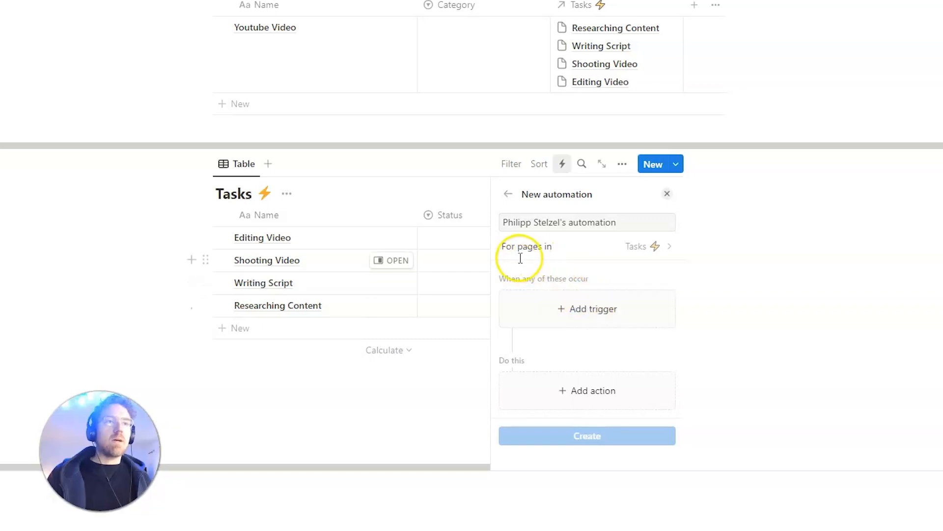
pyautogui.click(583, 320)
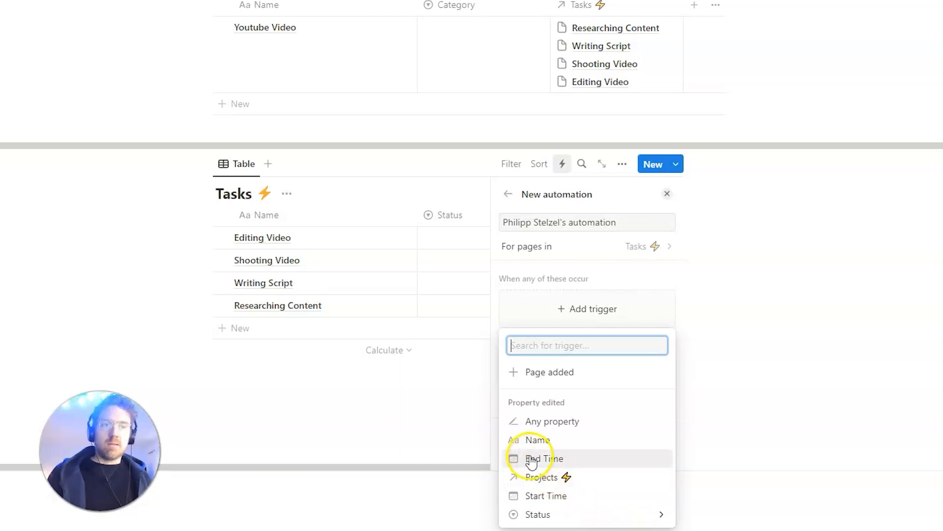
pyautogui.click(556, 514)
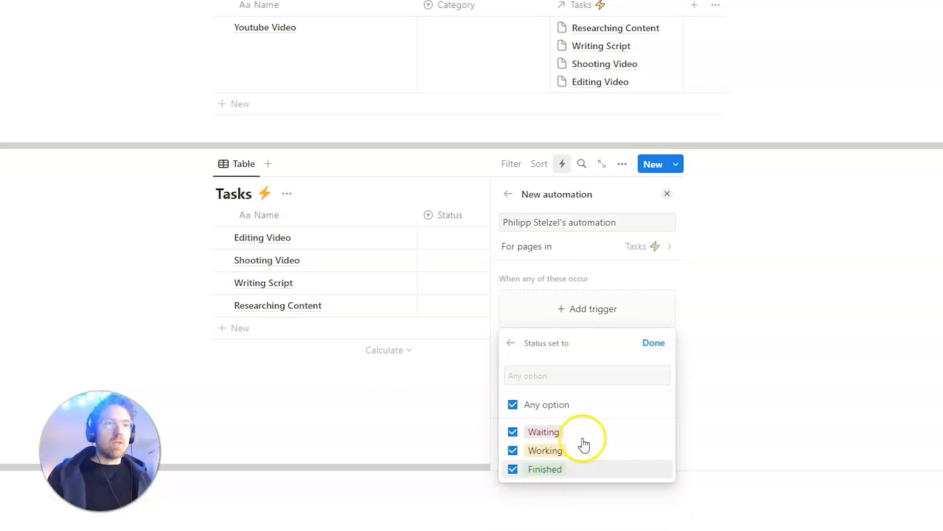
pyautogui.click(513, 406)
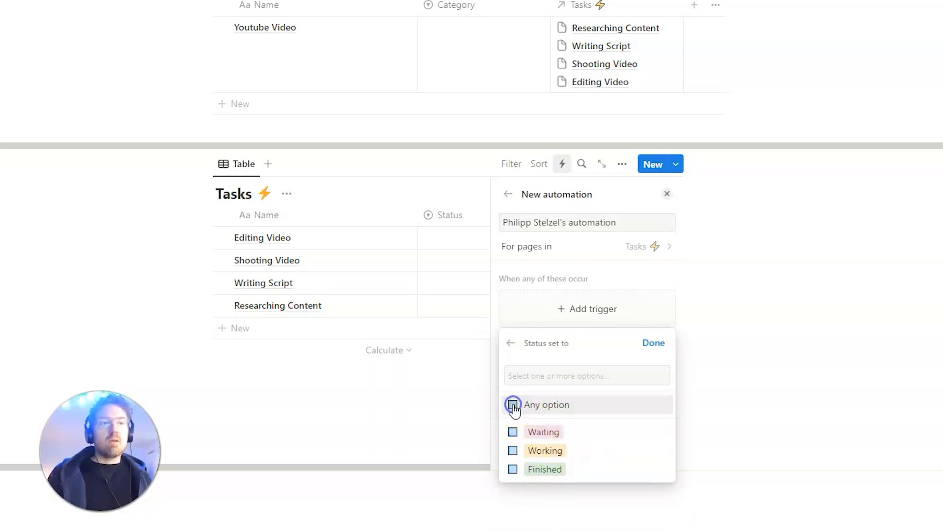
pyautogui.click(513, 451)
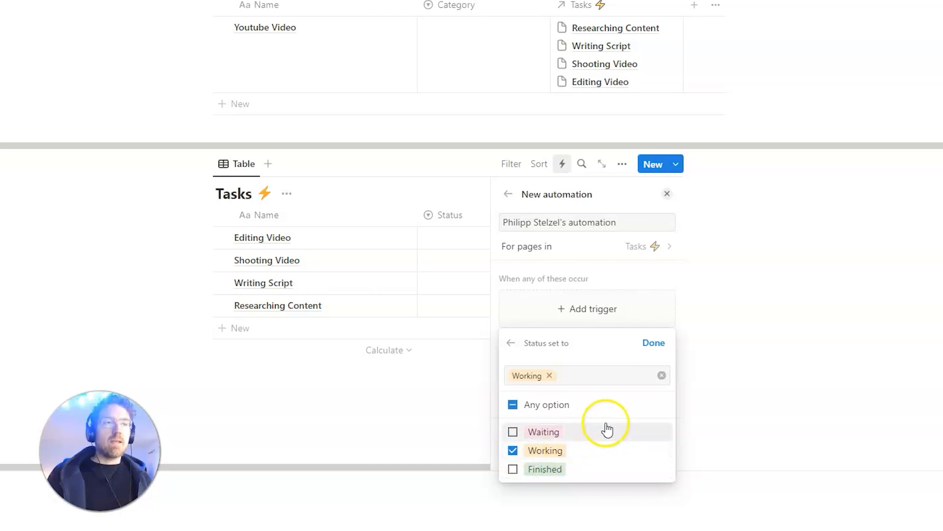
pyautogui.click(656, 344)
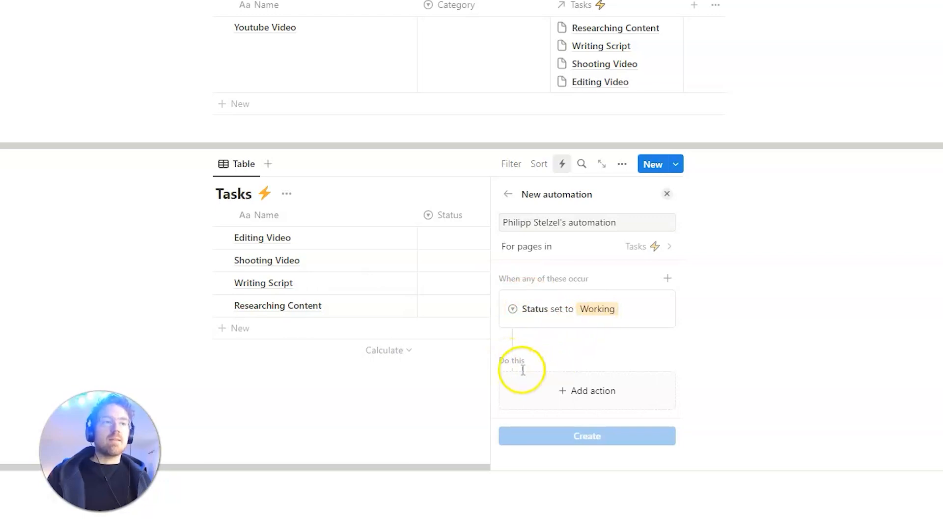
# Add an action that edits Start Time, choosing Now and switching its value to Today
pyautogui.click(603, 396)
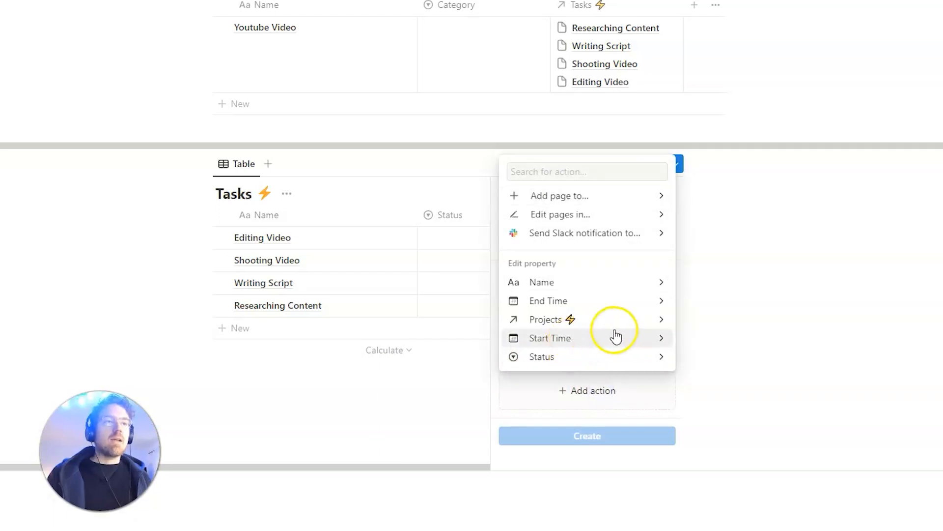
pyautogui.click(618, 344)
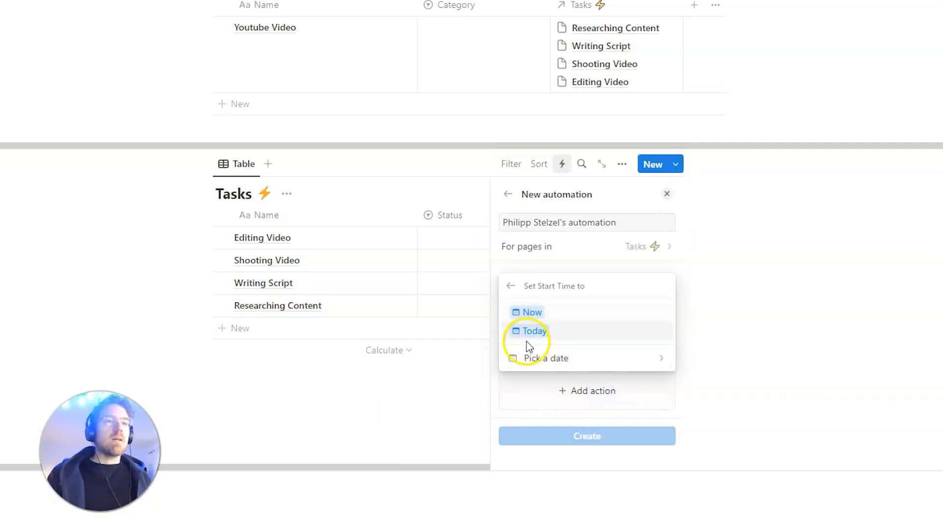
pyautogui.click(540, 315)
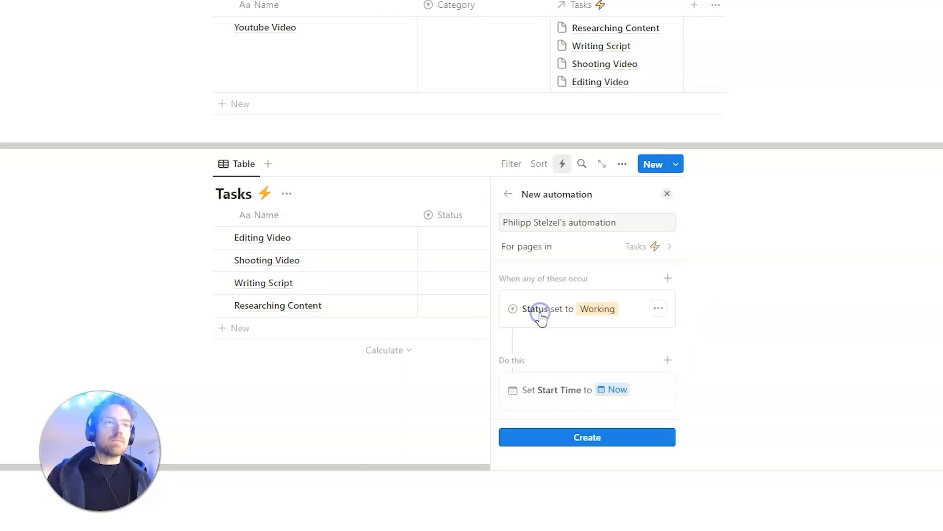
pyautogui.click(617, 393)
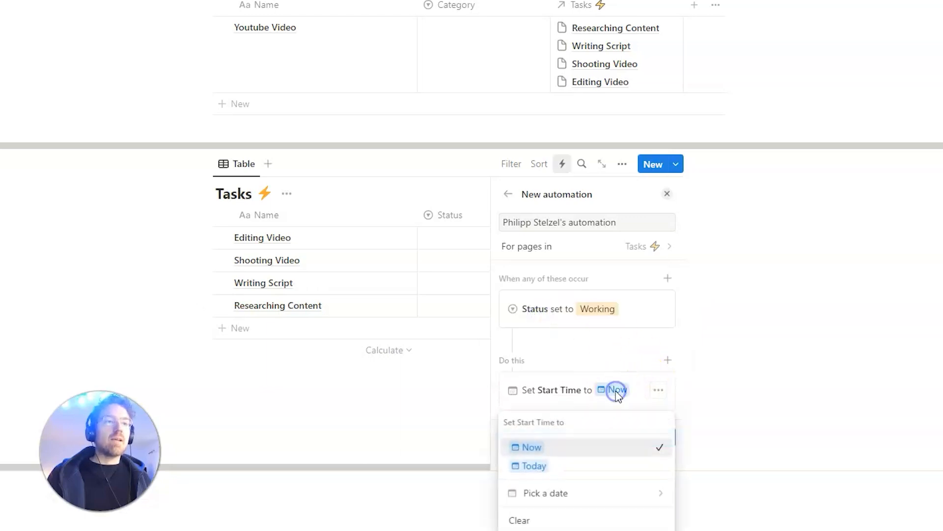
pyautogui.click(547, 472)
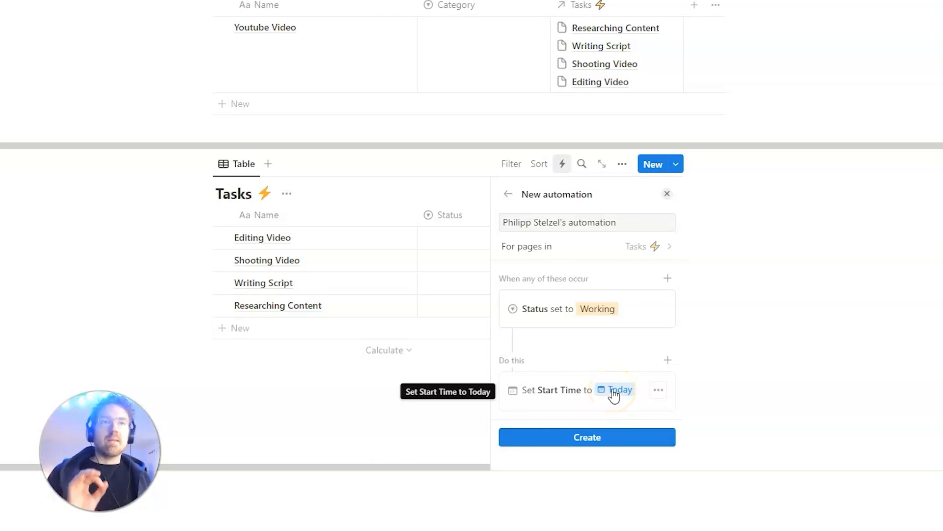
# Set the Start Time action's value back to Now and create the automation
pyautogui.click(614, 393)
pyautogui.click(596, 448)
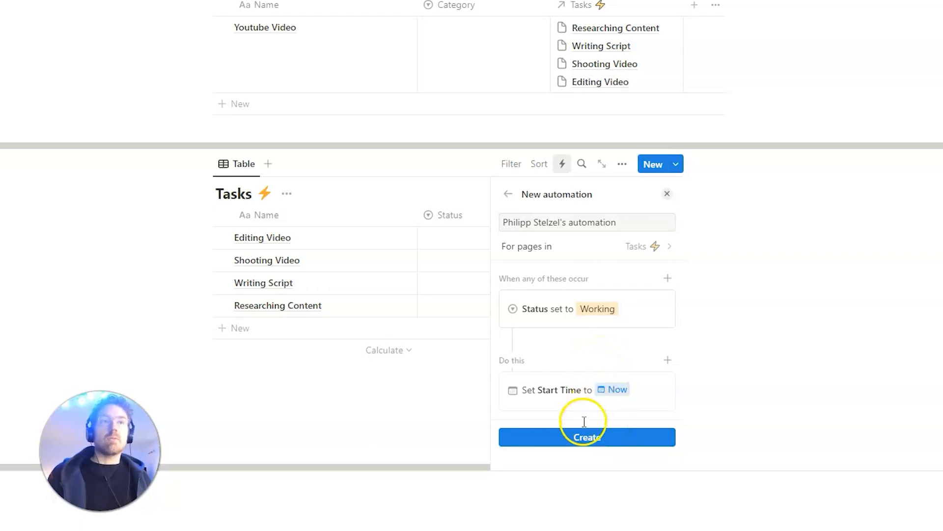
pyautogui.click(589, 438)
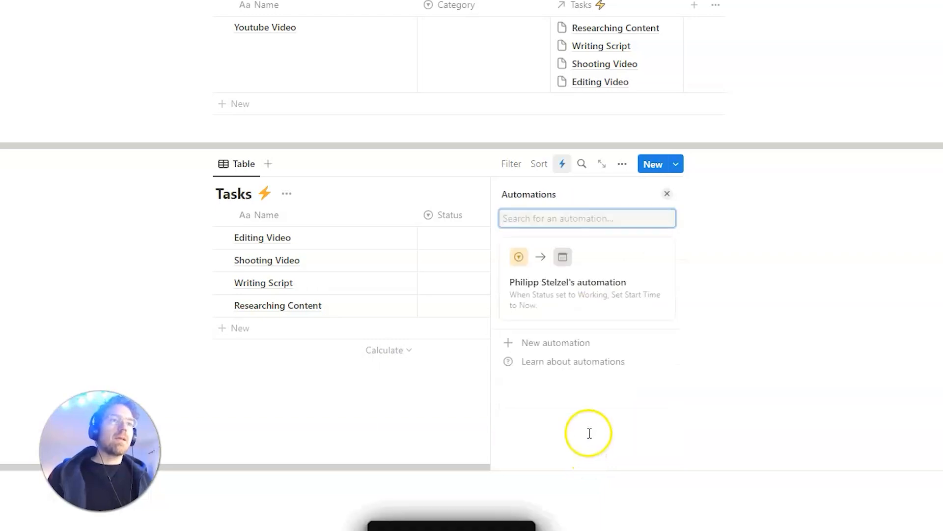
# Start a second Tasks automation, triggered when Status is set to Finished only
pyautogui.click(585, 346)
pyautogui.click(573, 302)
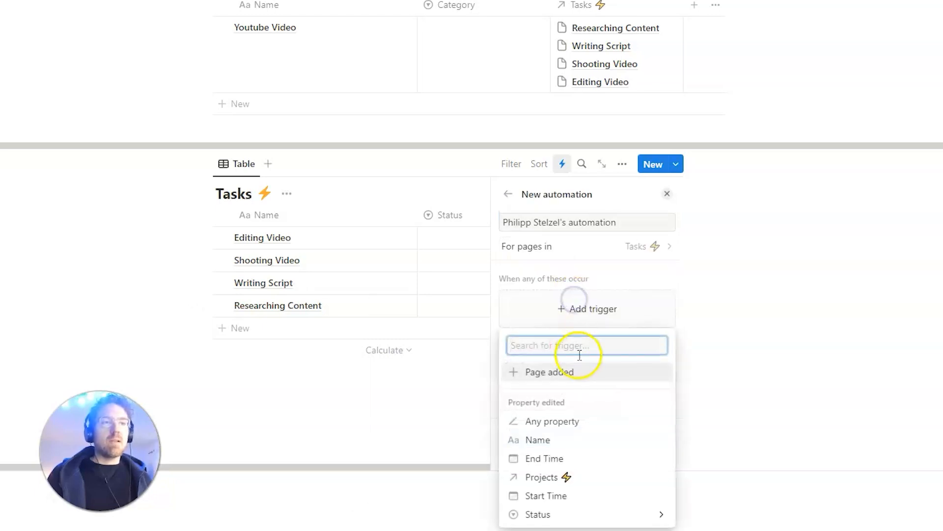
pyautogui.click(559, 515)
pyautogui.click(513, 404)
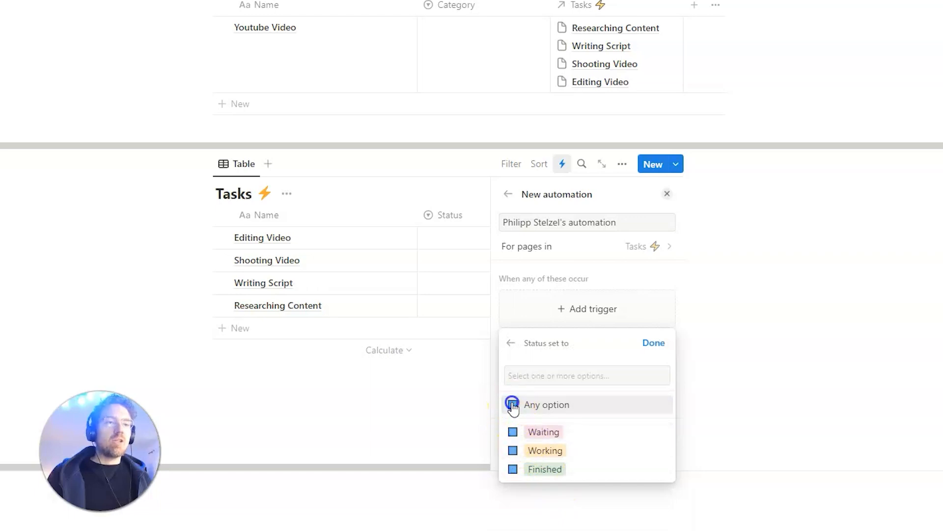
pyautogui.click(513, 469)
pyautogui.click(647, 344)
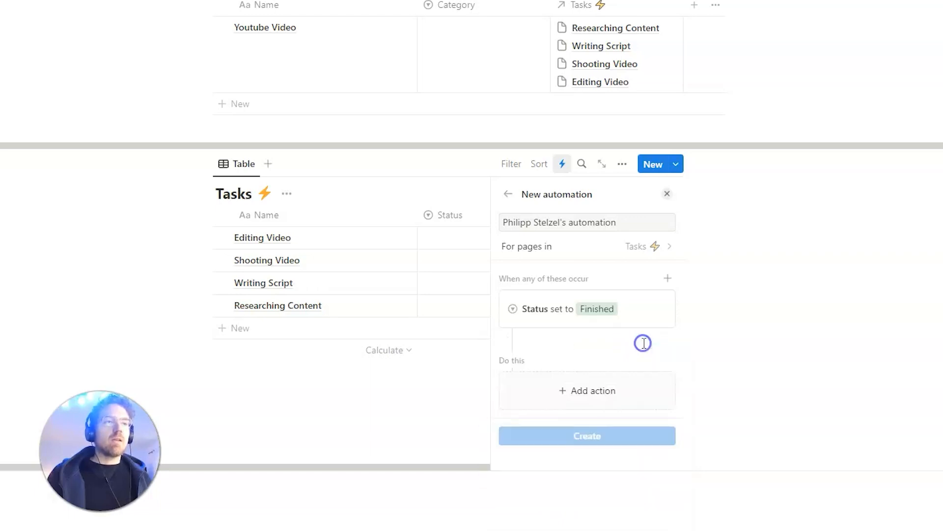
# Add an action that sets End Time to Now, create the automation and close the automations list
pyautogui.click(565, 391)
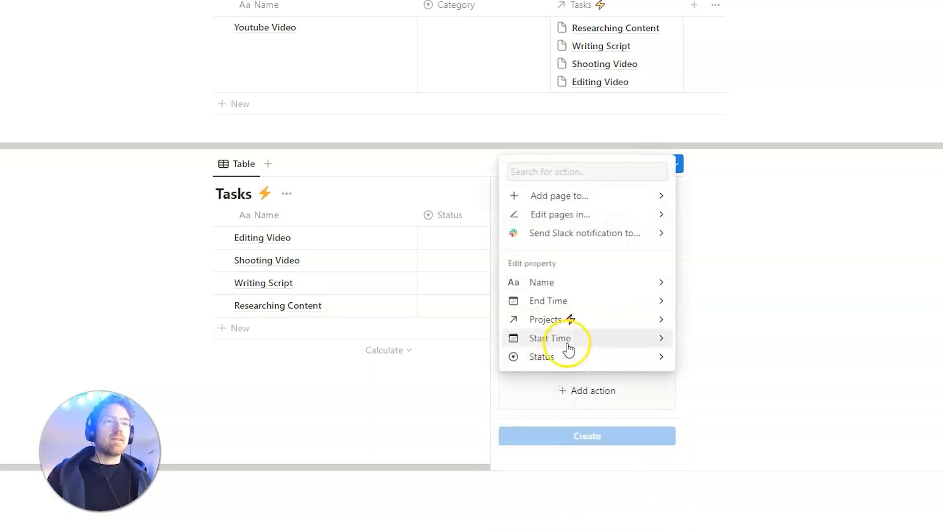
pyautogui.click(563, 313)
pyautogui.click(556, 312)
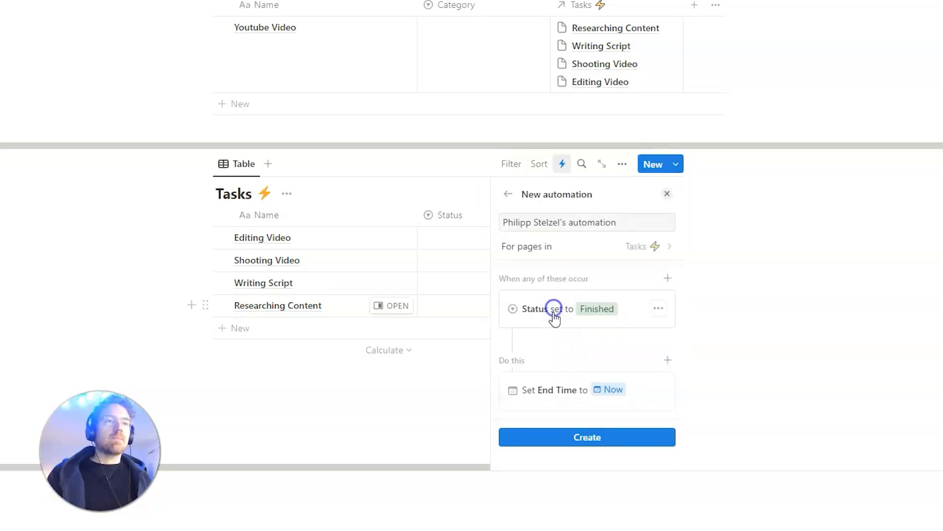
pyautogui.click(596, 438)
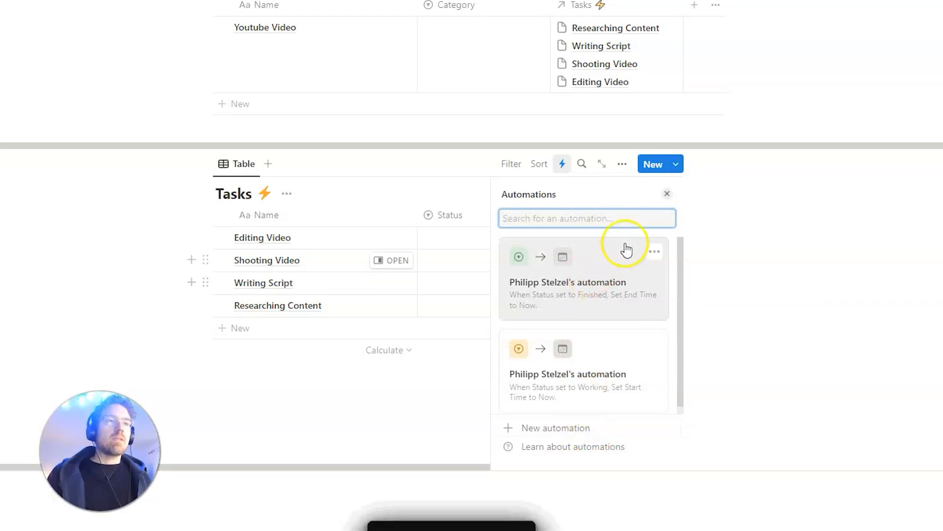
pyautogui.click(666, 195)
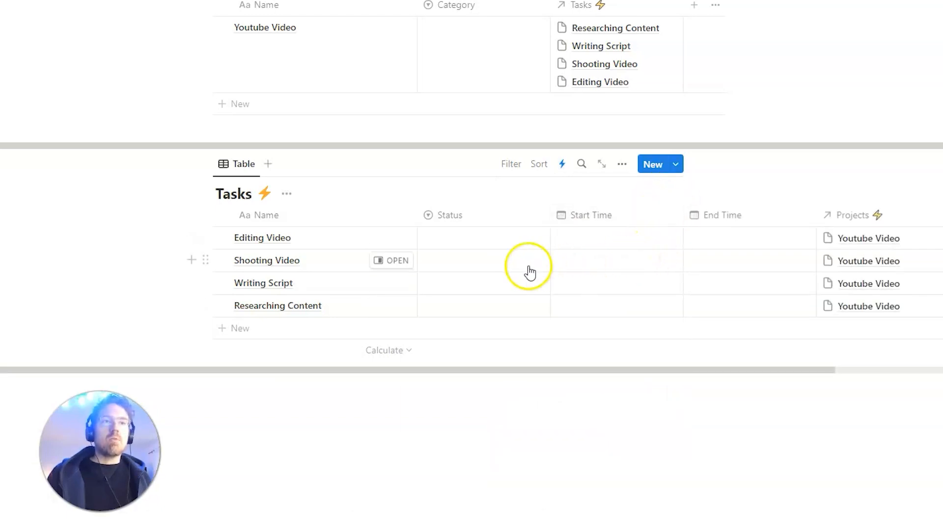
# Set the Status of Editing Video, Shooting Video, Writing Script and Researching Content to Working
pyautogui.click(455, 241)
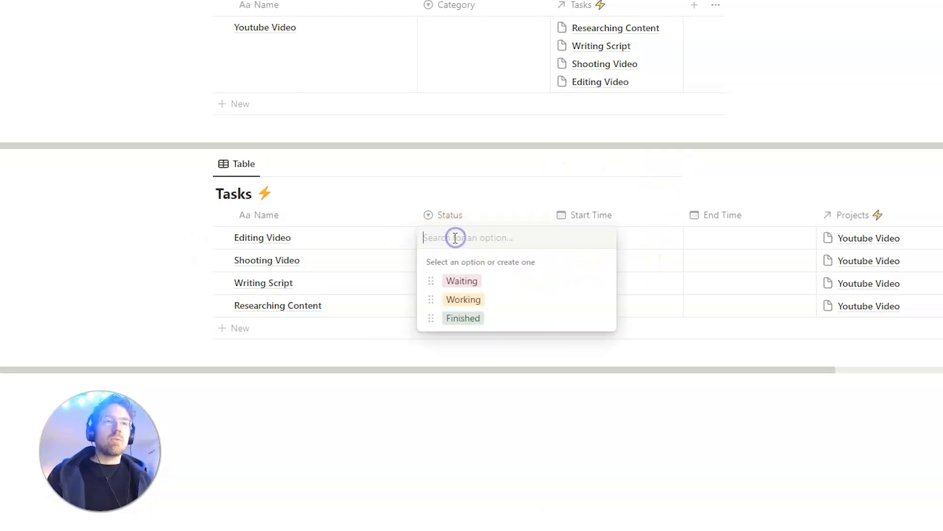
pyautogui.click(462, 298)
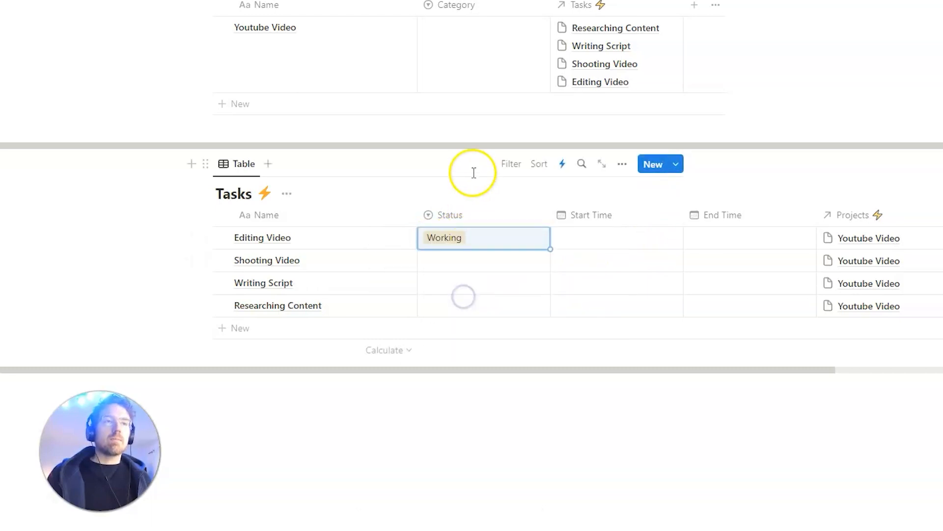
pyautogui.click(464, 263)
pyautogui.click(468, 318)
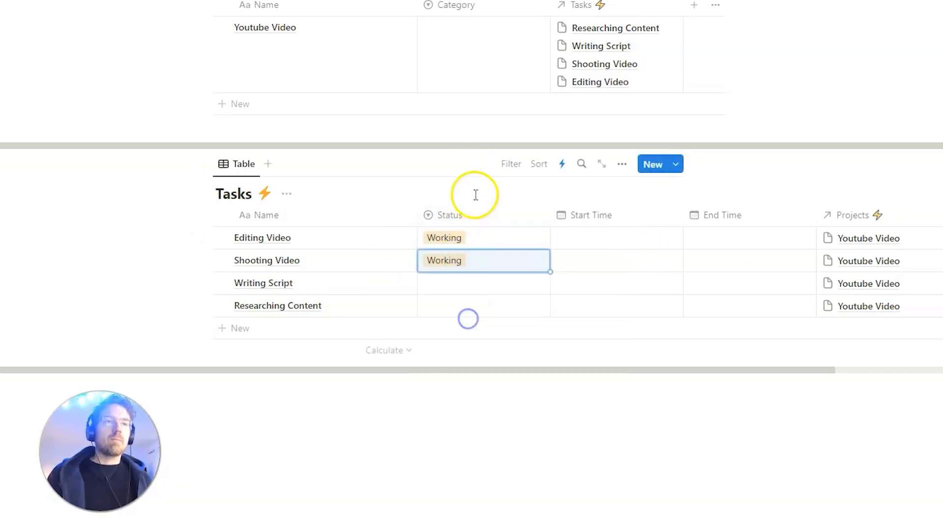
pyautogui.click(467, 288)
pyautogui.click(477, 349)
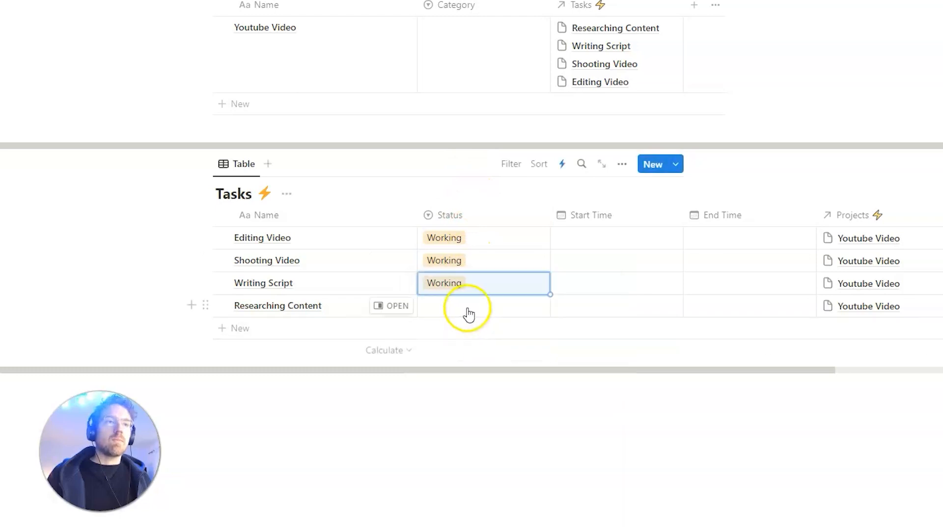
pyautogui.click(468, 310)
pyautogui.click(477, 366)
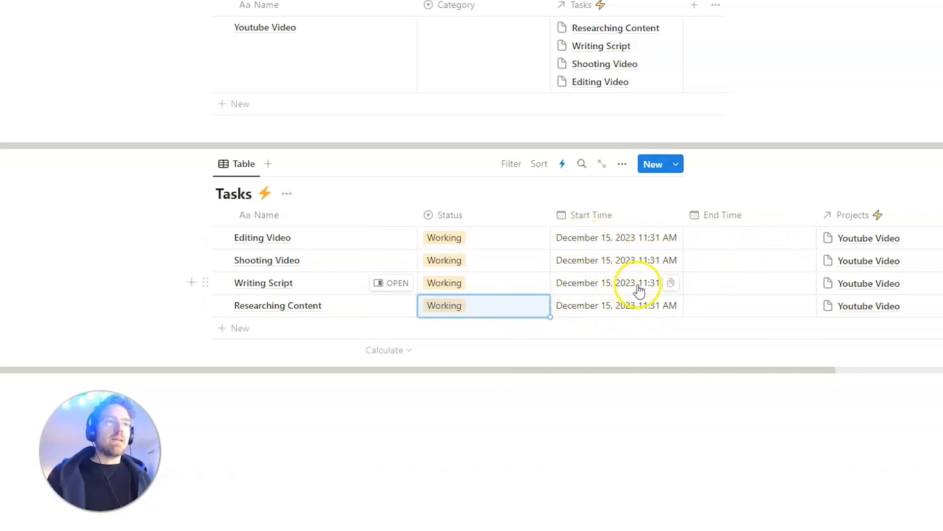
# Change the Status of all four tasks in the Tasks table to Finished
pyautogui.click(450, 237)
pyautogui.click(487, 319)
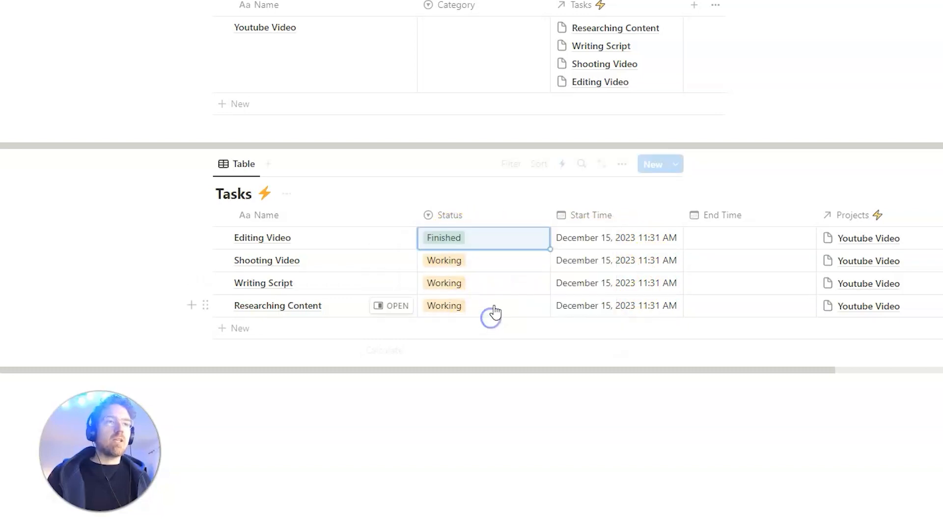
pyautogui.click(477, 281)
pyautogui.click(486, 364)
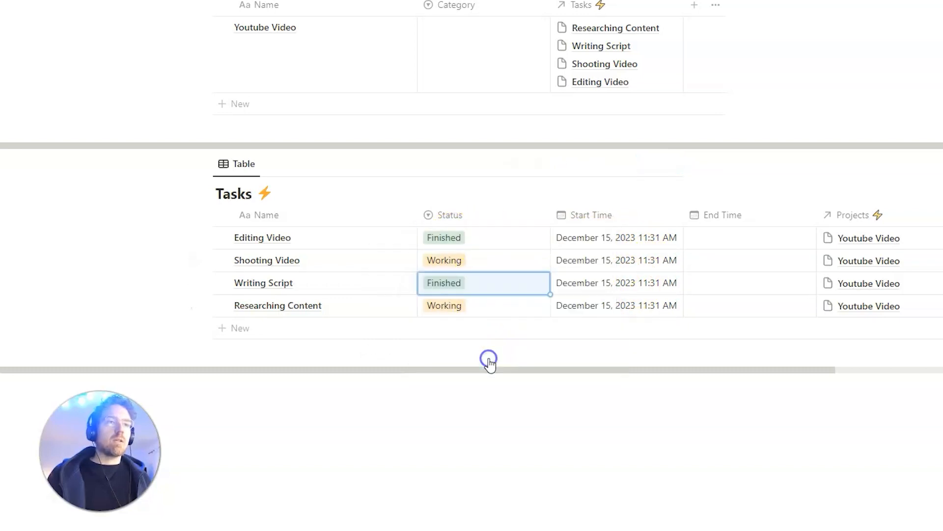
pyautogui.click(463, 307)
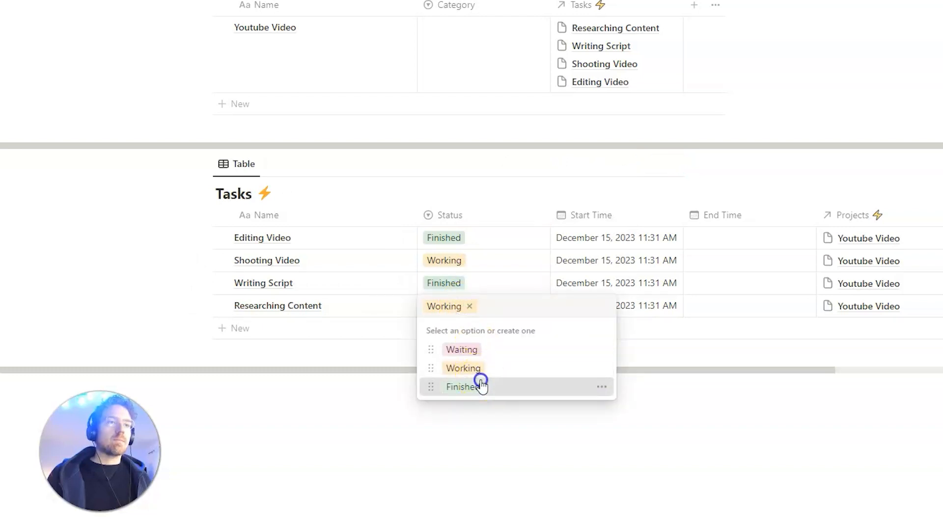
pyautogui.click(480, 384)
pyautogui.click(475, 268)
pyautogui.click(487, 345)
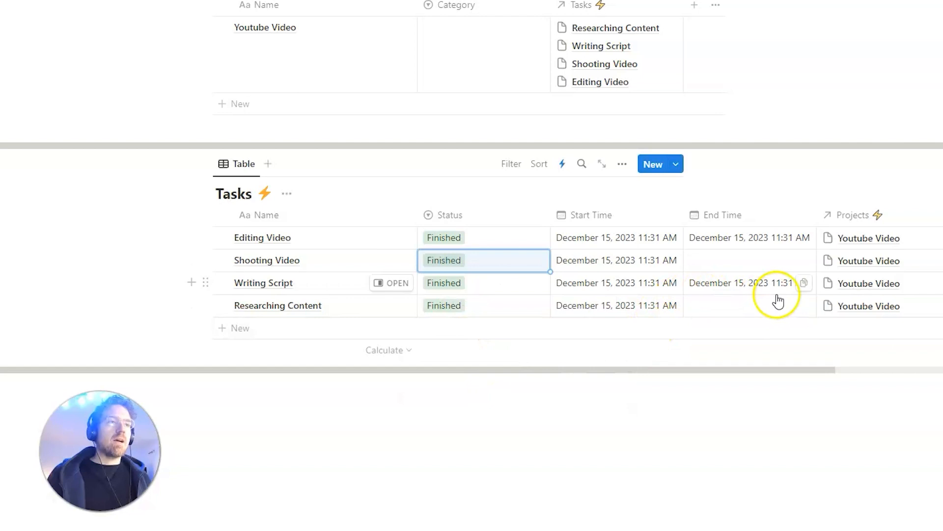